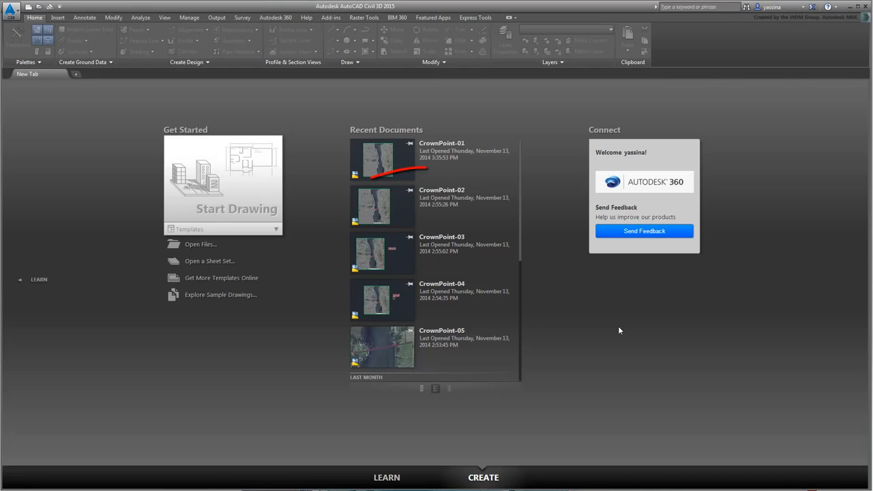
- Open the recent drawing CrownPoint-02 and keep the current display mode for its surface
left_click(382, 211)
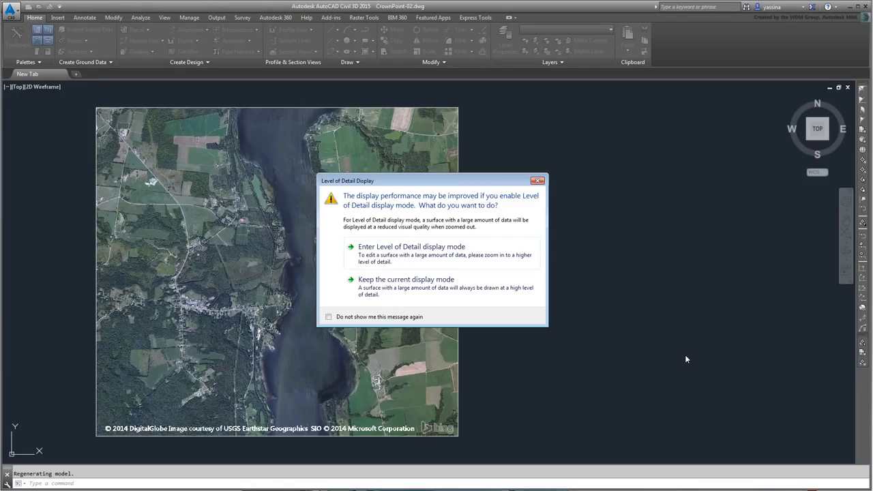
left_click(418, 288)
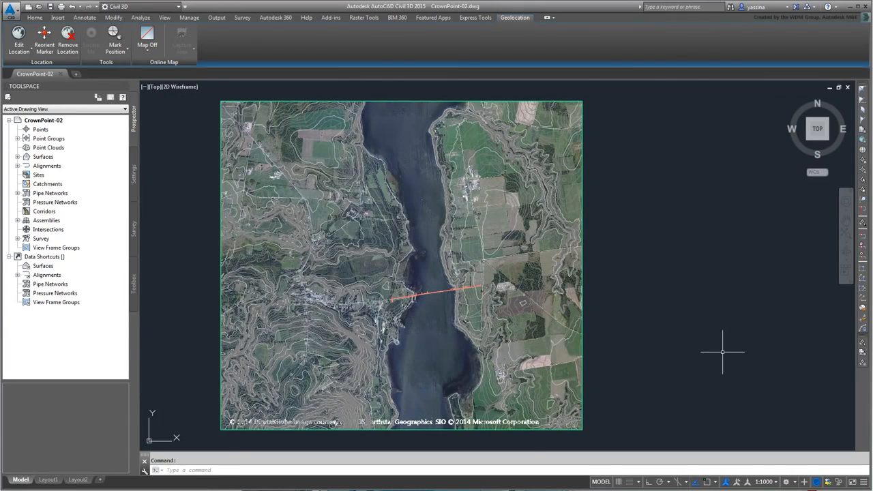
- Start a surface profile along Alignment - New Bridge Design and add the CrownPoint-EG surface to the profile list
scroll(722, 351, "up", 2)
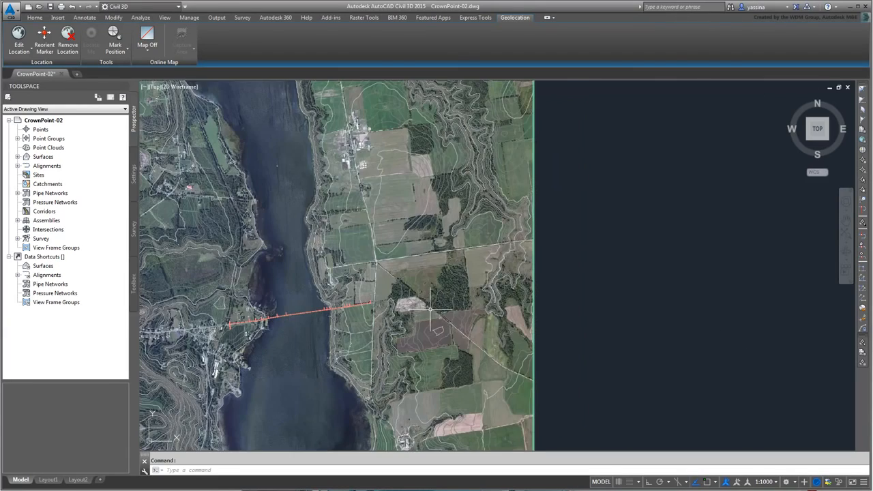
left_click(36, 17)
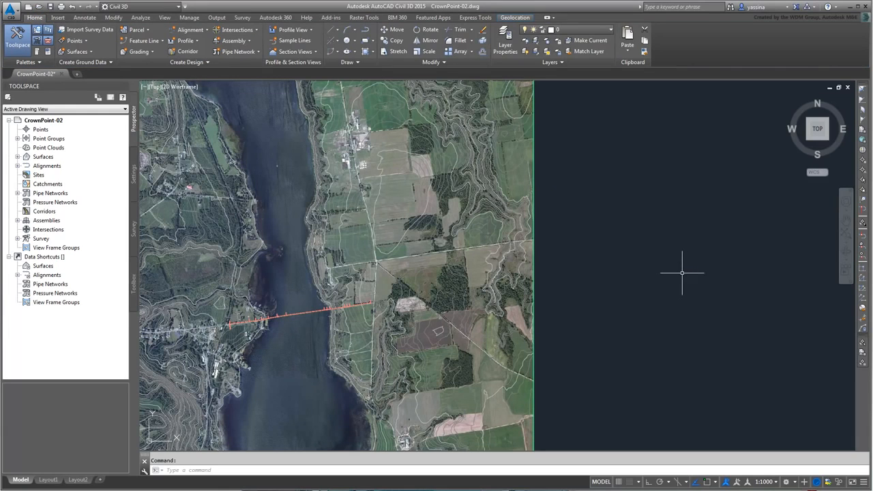
left_click(197, 41)
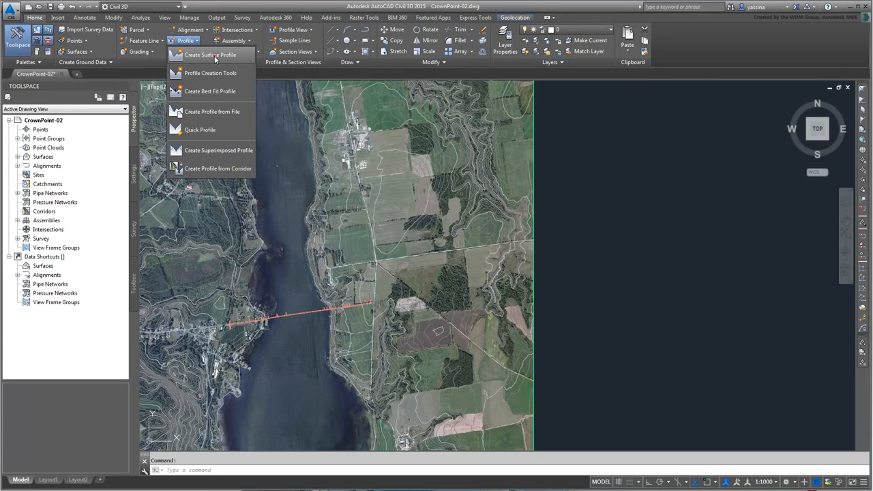
left_click(214, 57)
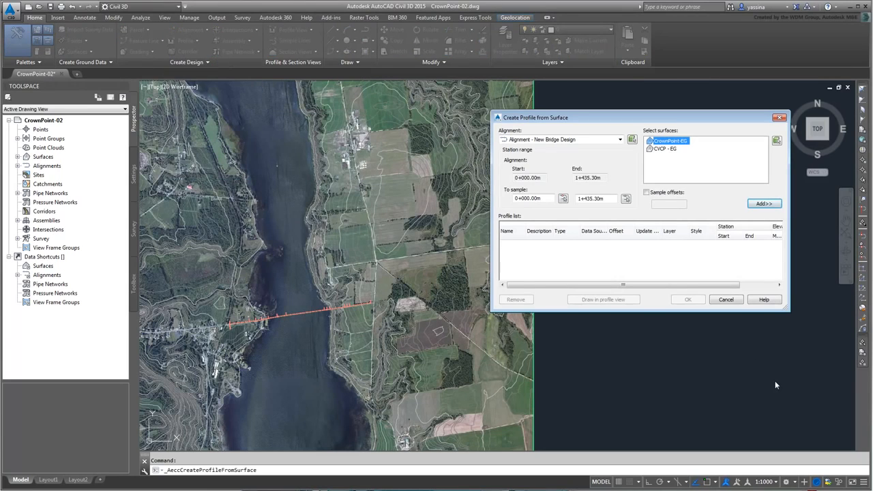
left_click(619, 139)
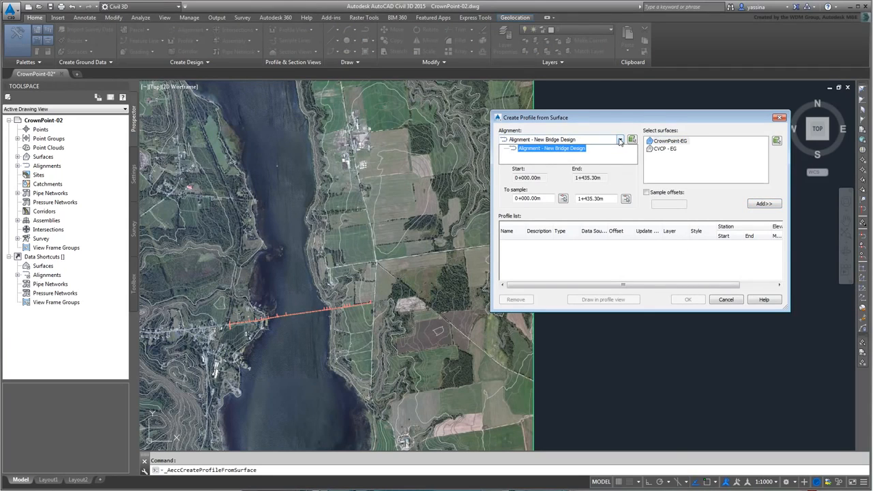
left_click(619, 139)
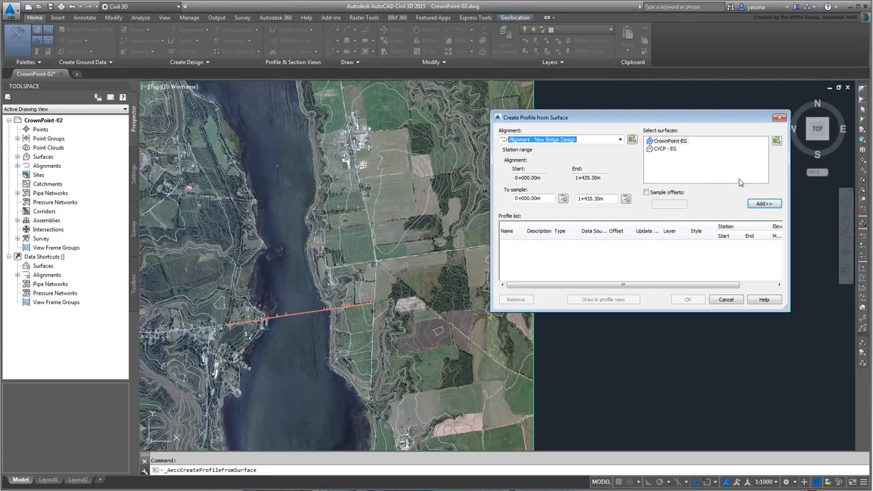
left_click(677, 142)
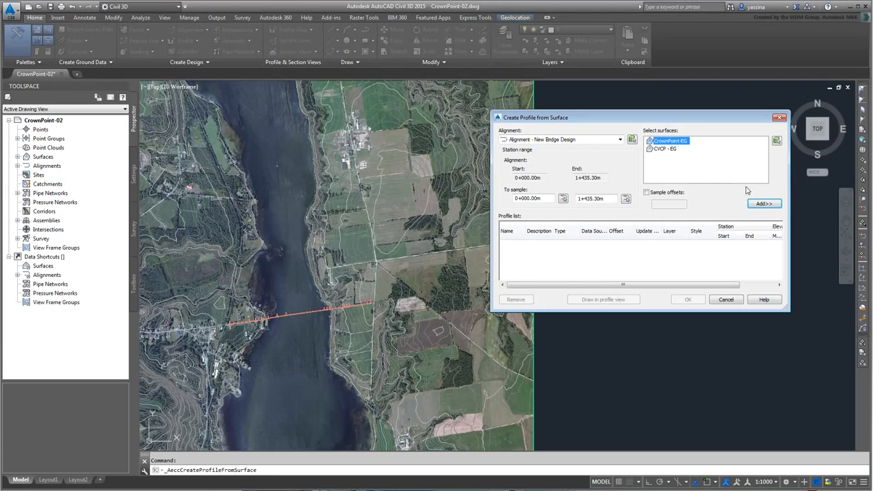
left_click(763, 204)
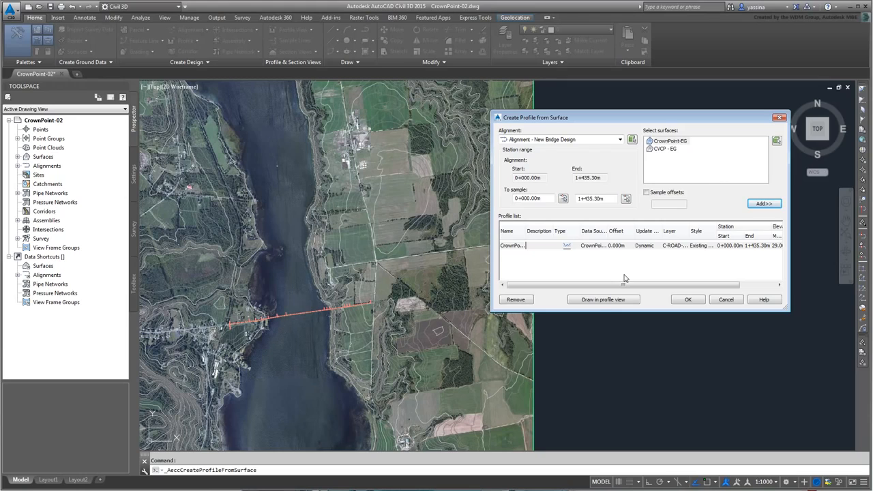
- Draw the surface profile in a profile view named "ProfView - New Bridge", placed in the empty area east of the aerial map
left_click(603, 299)
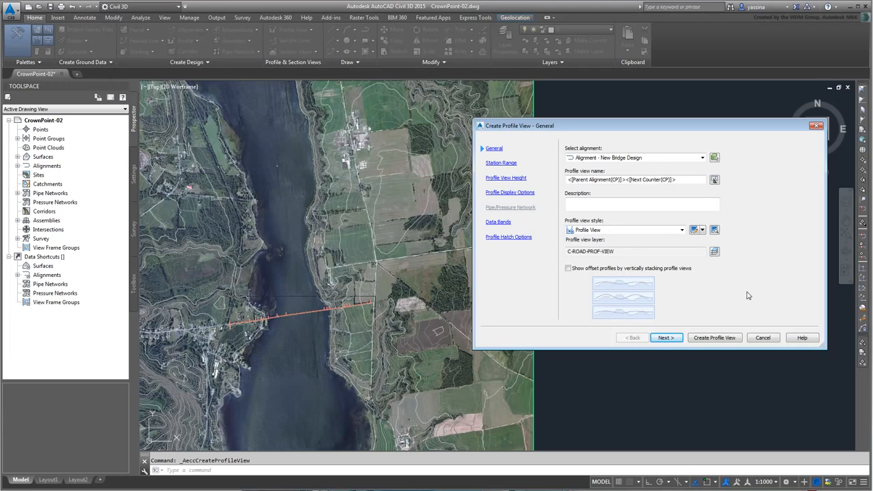
left_click_drag(682, 180, 524, 181)
type("ProfVi")
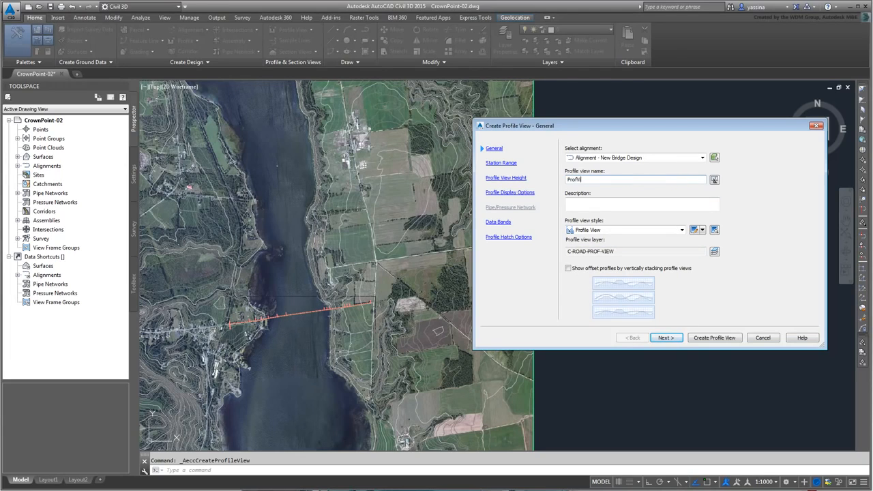
type("ew - New Bridge")
left_click(714, 337)
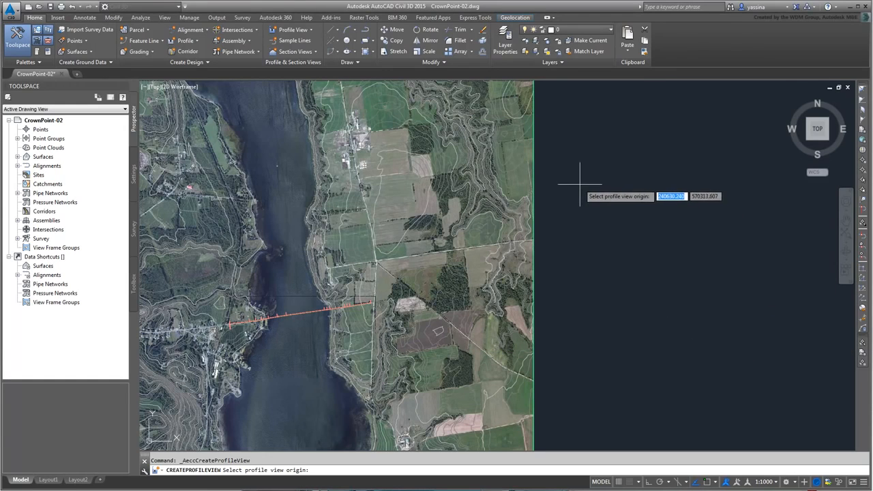
left_click(585, 209)
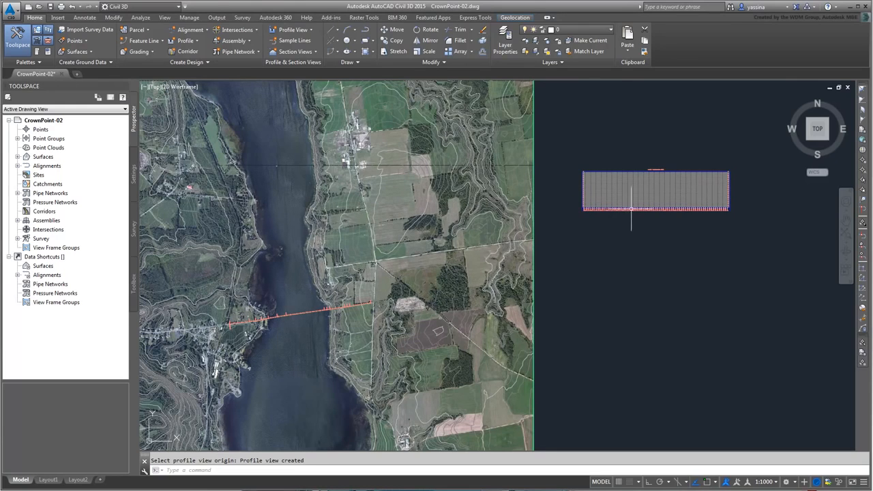
- Create a layout profile named "Profile - New Bridge" in the new profile view with the Profile Creation Tools, keeping the default style and label set
scroll(672, 195, "up", 4)
mouse_move(611, 257)
middle_mouse_down()
mouse_move(567, 298)
mouse_move(511, 381)
middle_mouse_up()
scroll(567, 298, "up", 4)
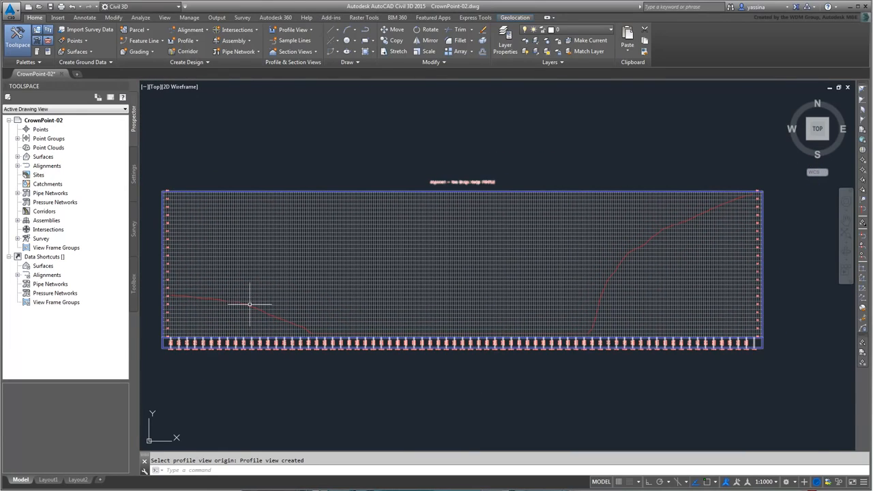
mouse_move(249, 304)
mouse_move(647, 242)
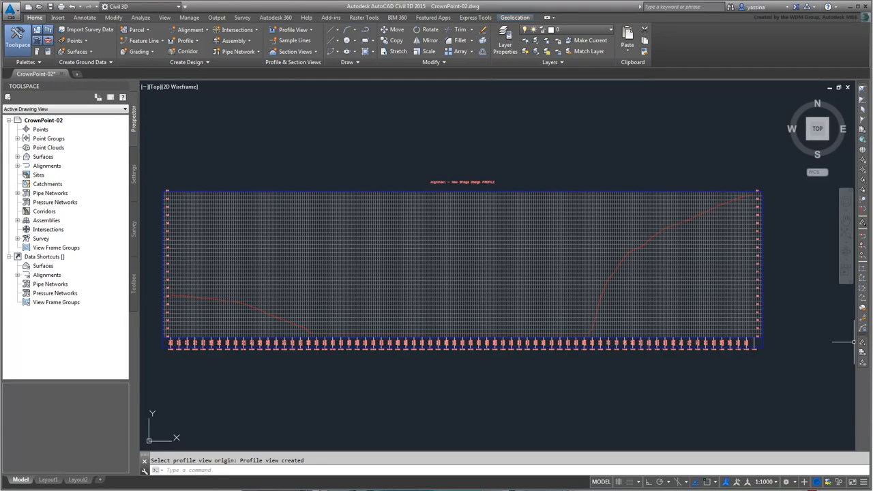
left_click(198, 42)
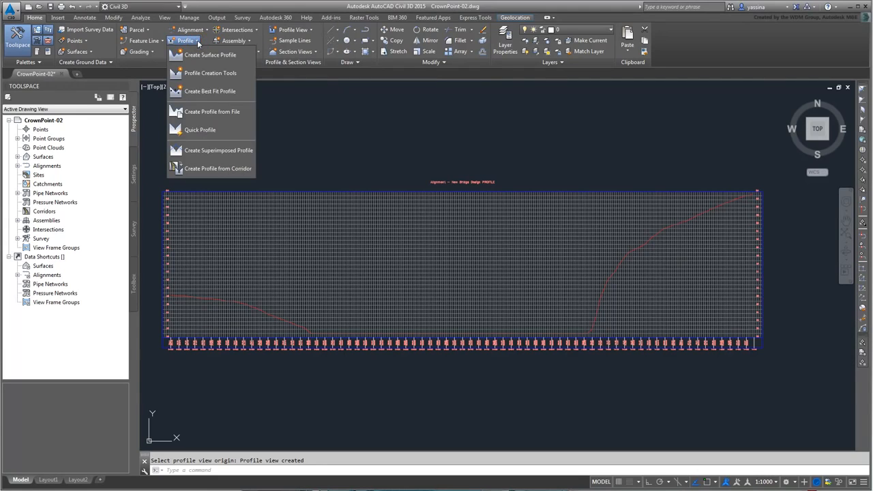
left_click(208, 73)
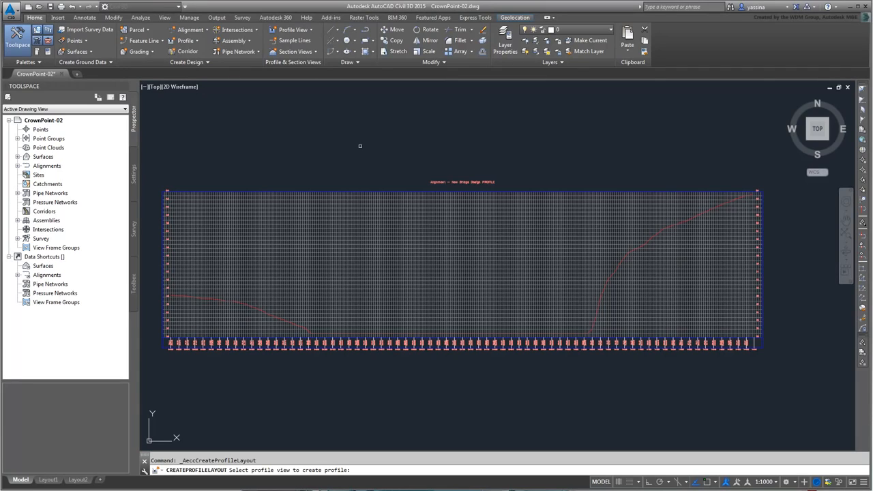
left_click(296, 235)
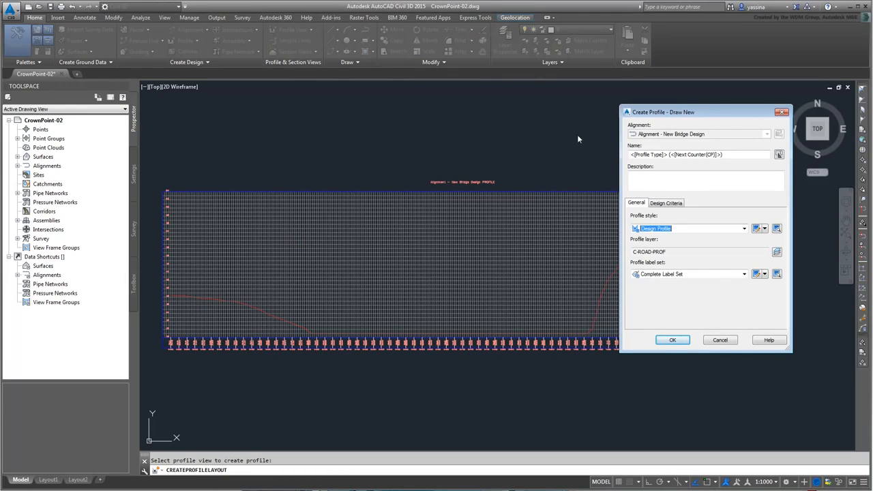
left_click(739, 155)
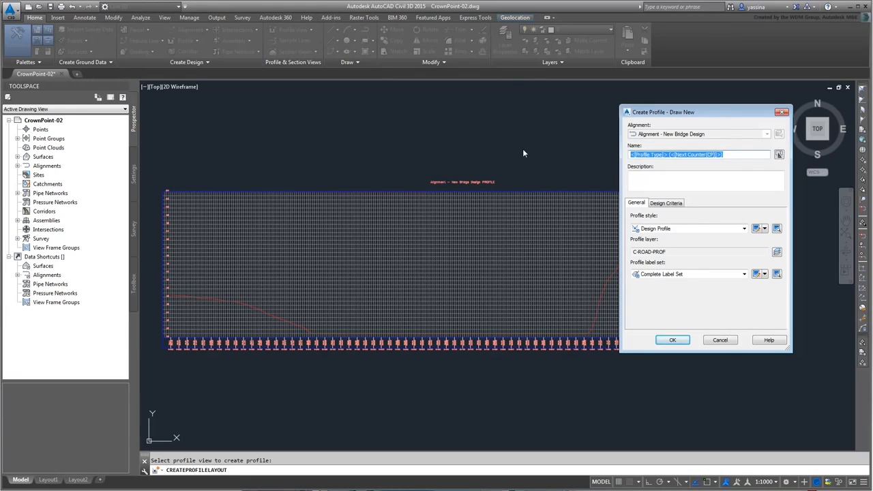
type("Profile - New Bri")
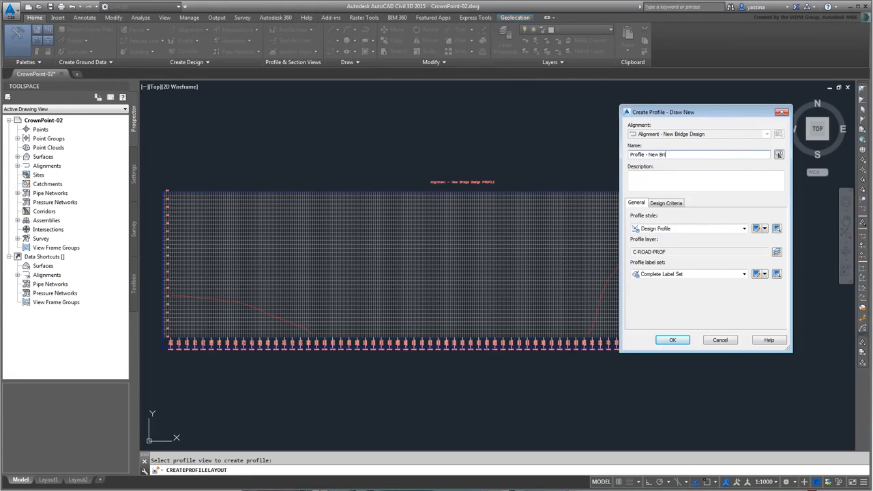
type("dge")
left_click(672, 340)
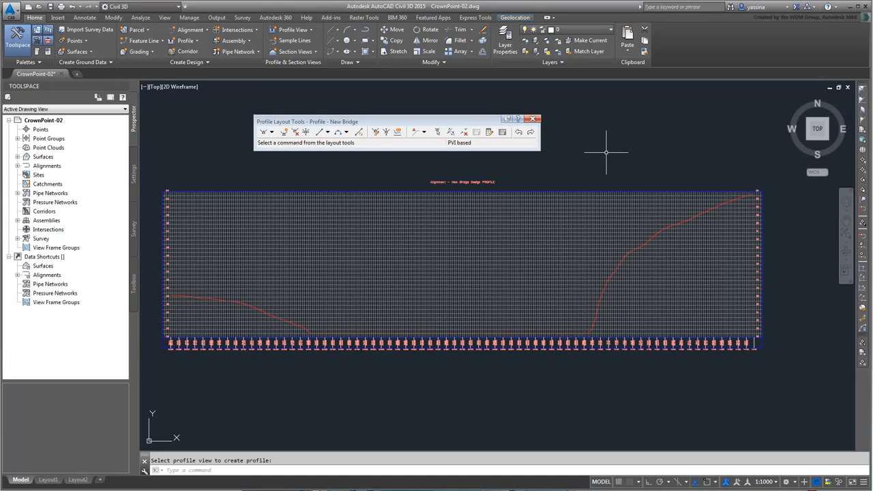
- Make sure ortho mode is off and turn off object snap
key("F8")
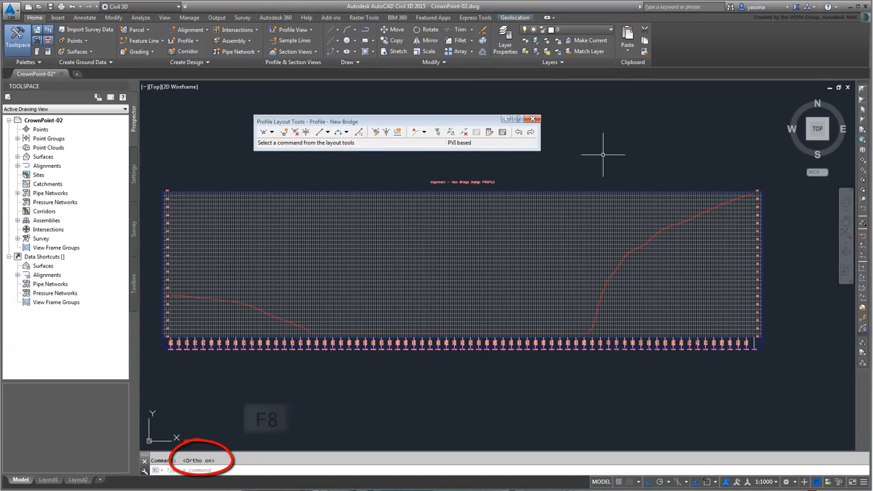
key("F8")
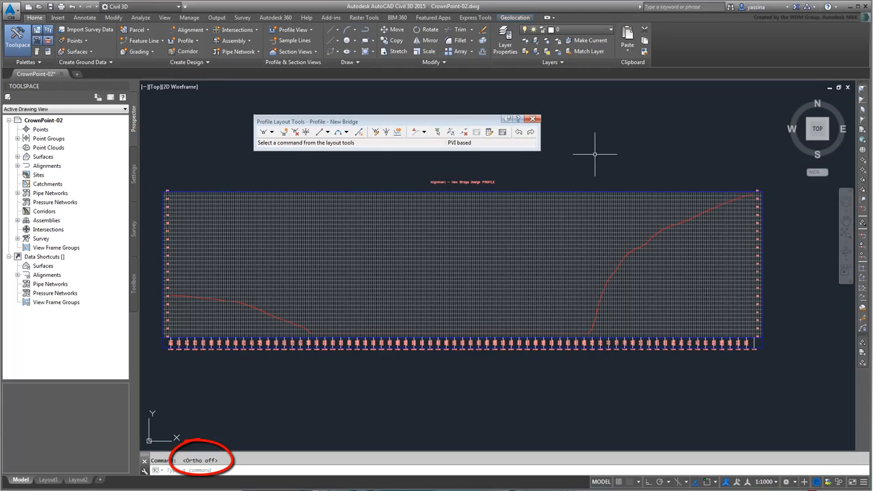
key("F3")
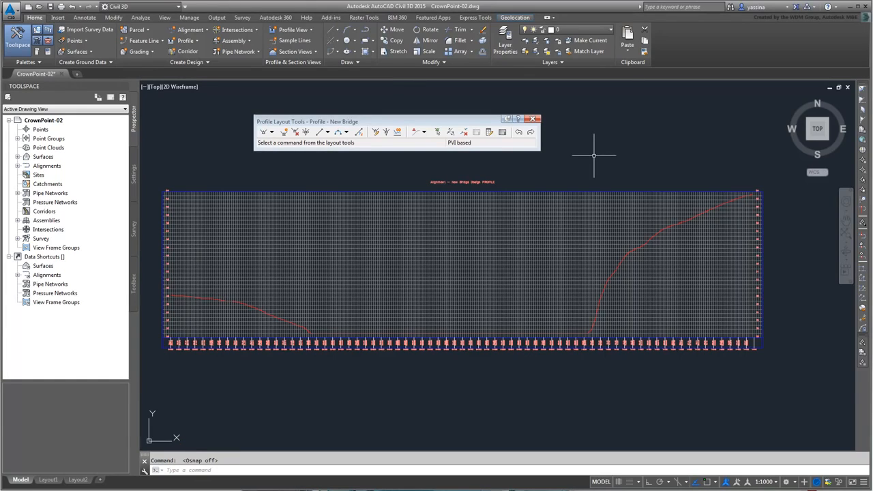
- Begin drawing tangents with curves, using object snap to start at the western end of the existing ground profile
left_click(272, 132)
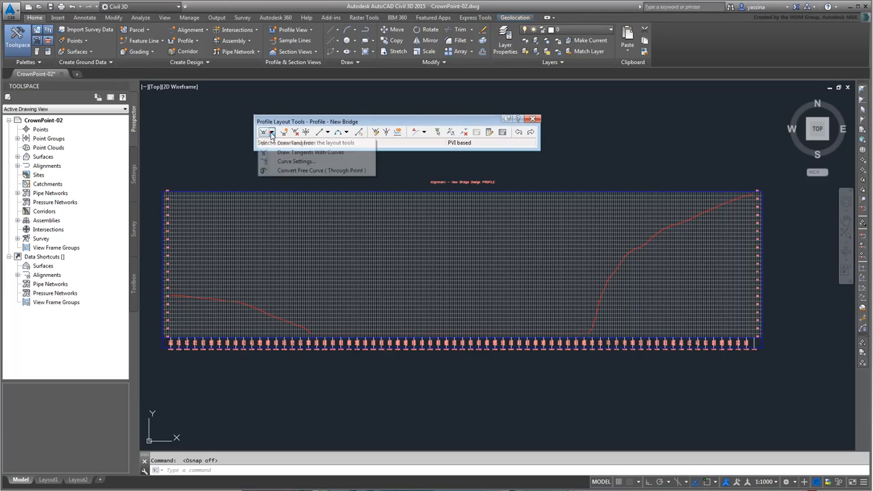
left_click(324, 153)
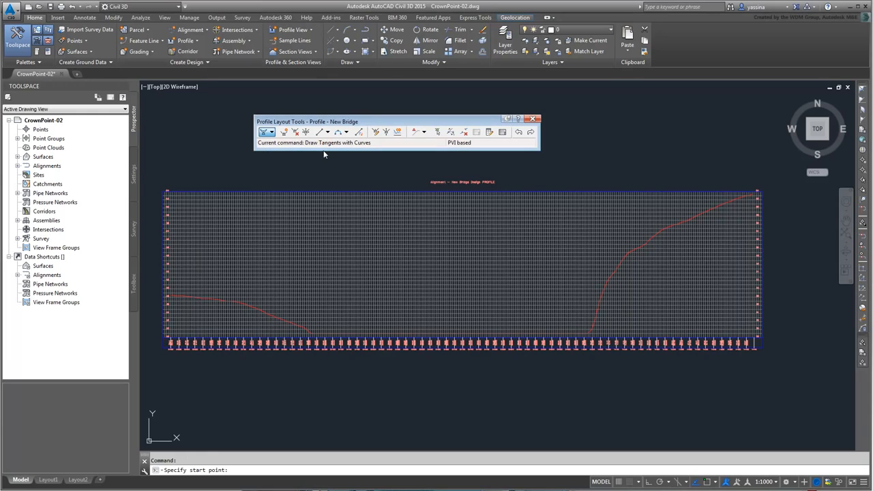
scroll(164, 291, "up", 5)
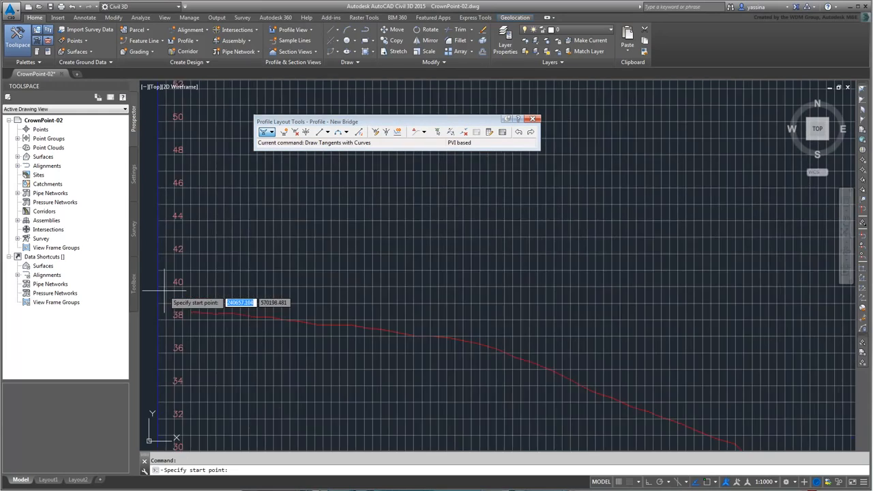
scroll(164, 292, "up", 2)
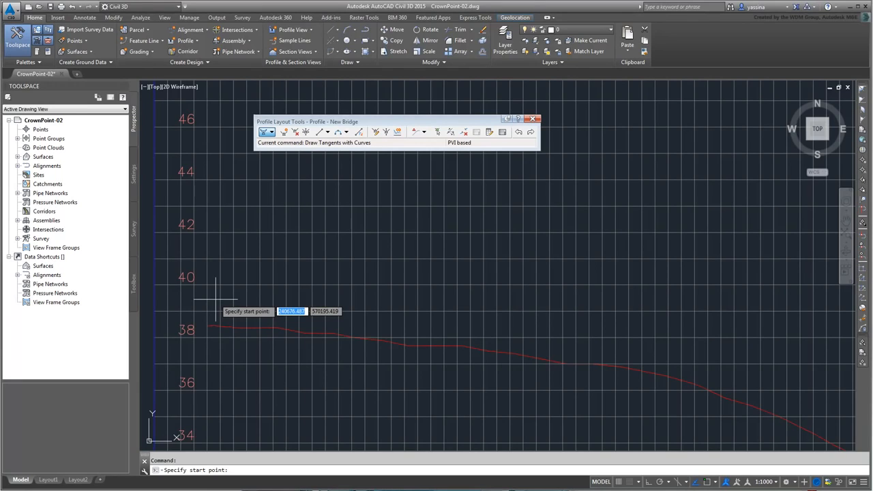
key("F3")
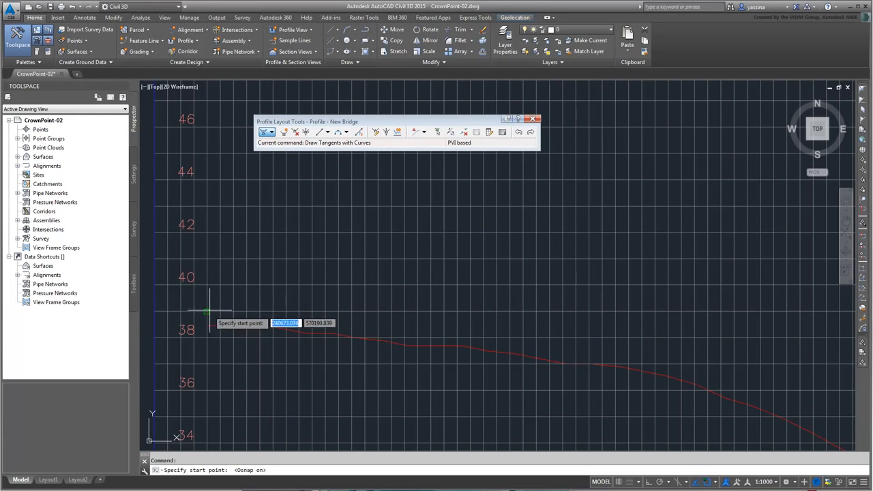
left_click(206, 327)
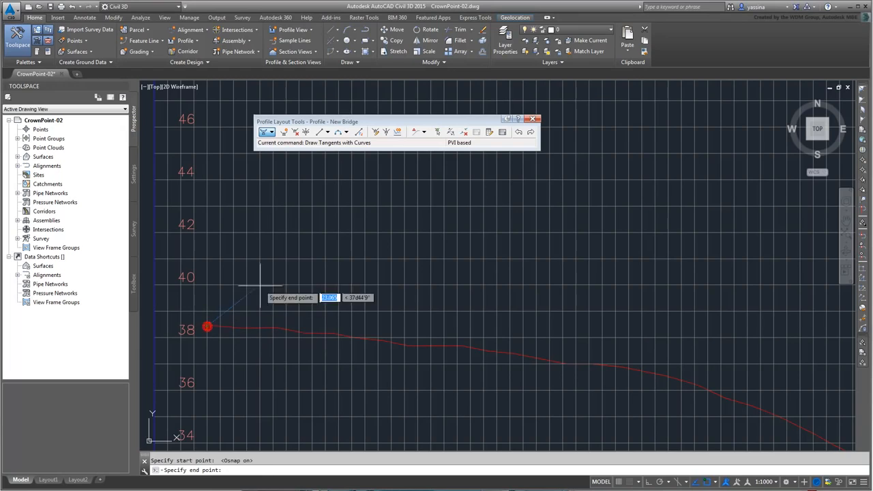
- With object snap off, place the intermediate tangent points above the existing ground, climbing steeply past the western bank and more gently towards the eastern bank
key("F3")
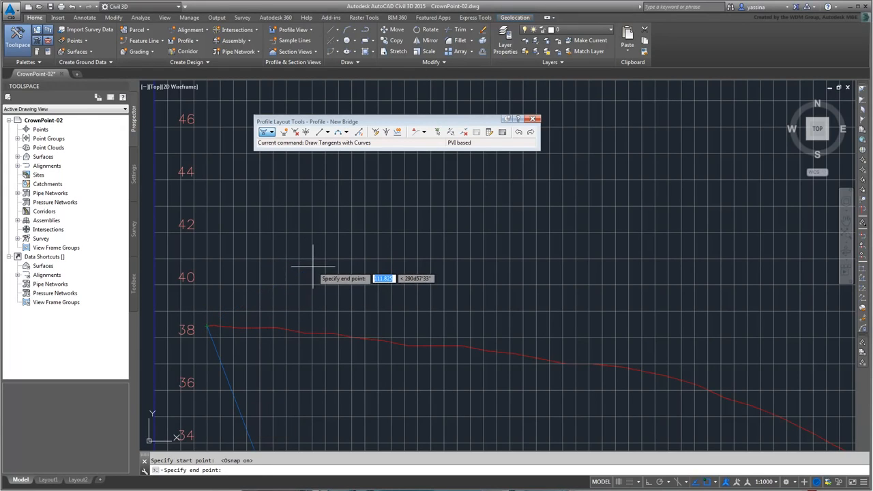
scroll(388, 258, "down", 7)
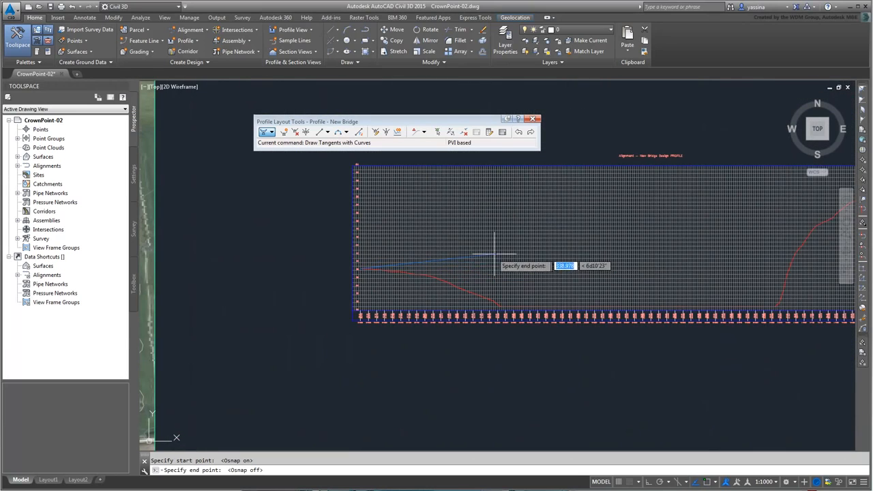
left_click(459, 251)
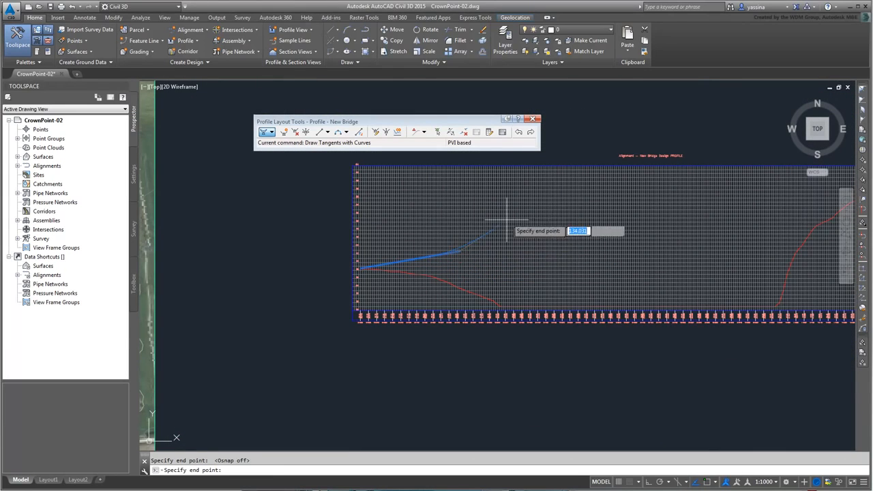
left_click(515, 213)
scroll(749, 189, "up", 2)
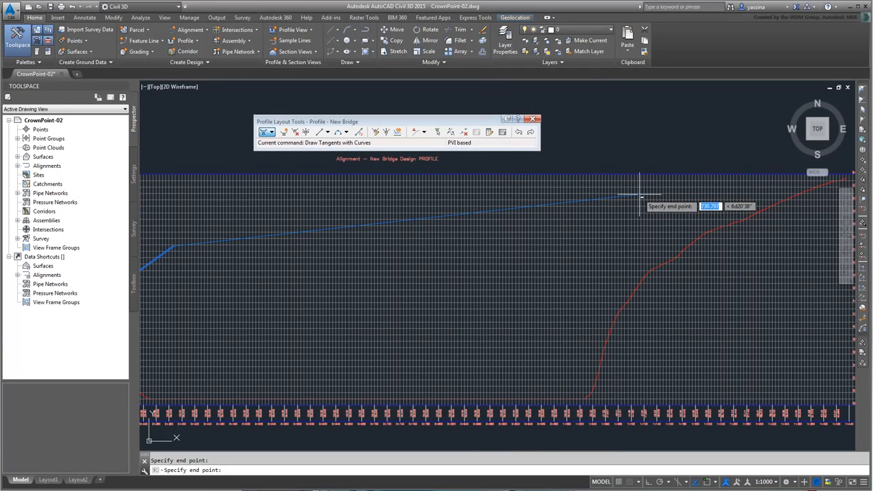
left_click(638, 194)
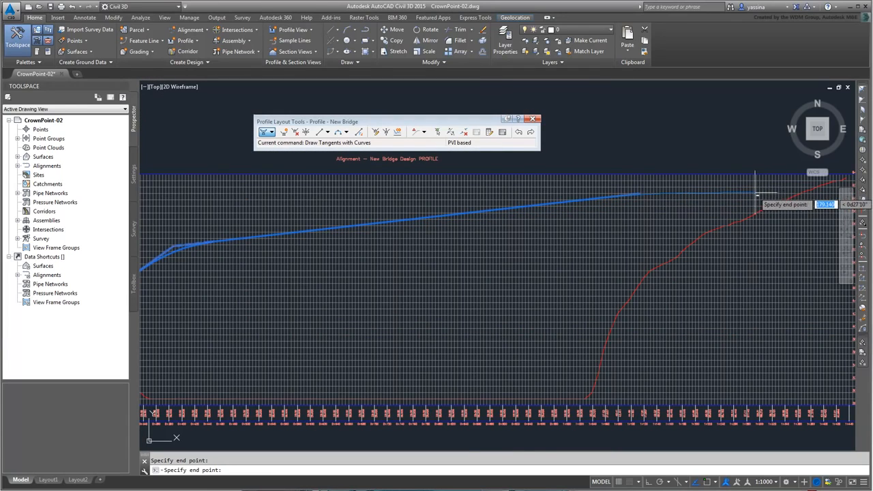
- Turn object snap on, end the tangents at the eastern end of the existing ground profile and finish the command
scroll(849, 179, "up", 3)
scroll(846, 176, "up", 4)
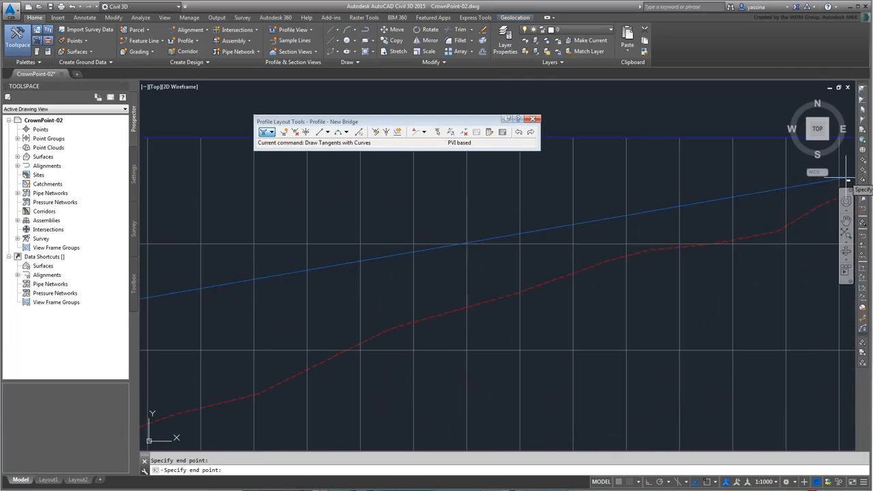
middle_click_drag(750, 268, 521, 266)
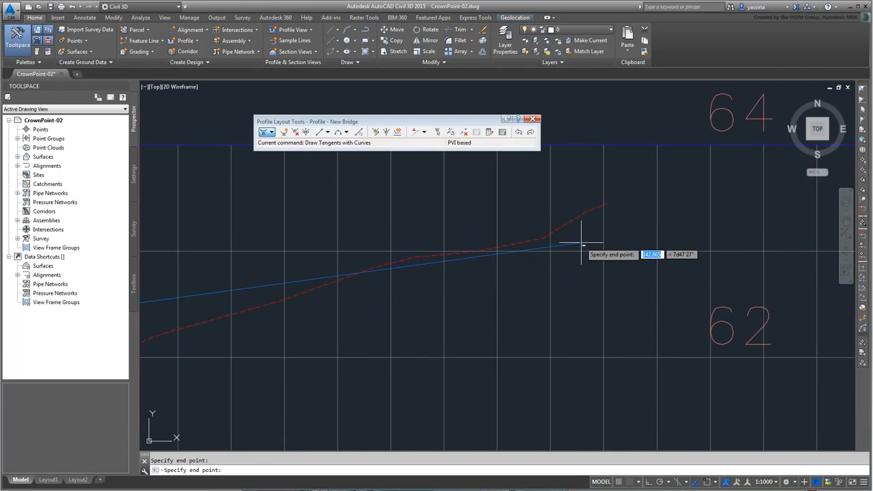
key("F3")
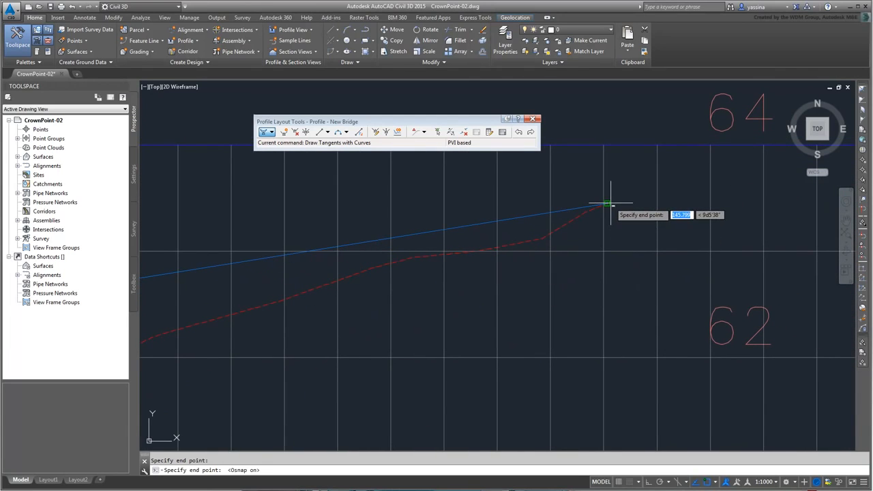
left_click(605, 205)
key("Return")
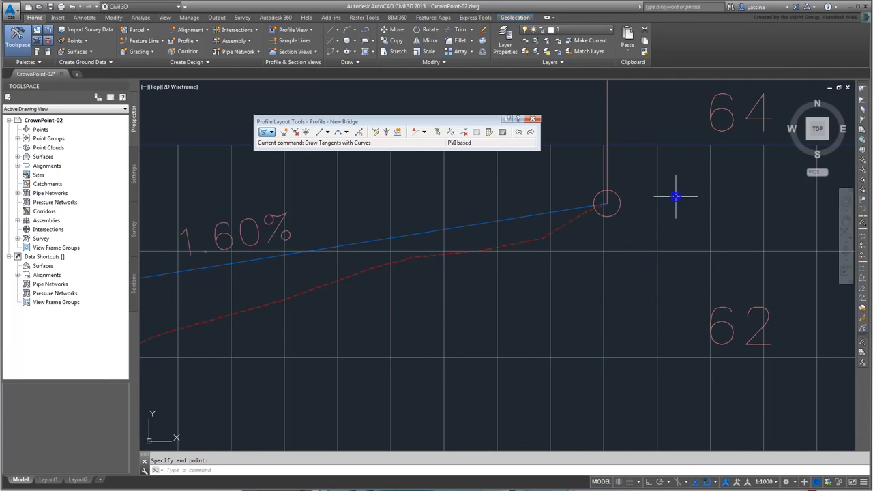
- Grip-edit the design profile's steep western section, shifting the lower PVI west and down and the upper PVI slightly down to ease the grade
scroll(566, 249, "down", 6)
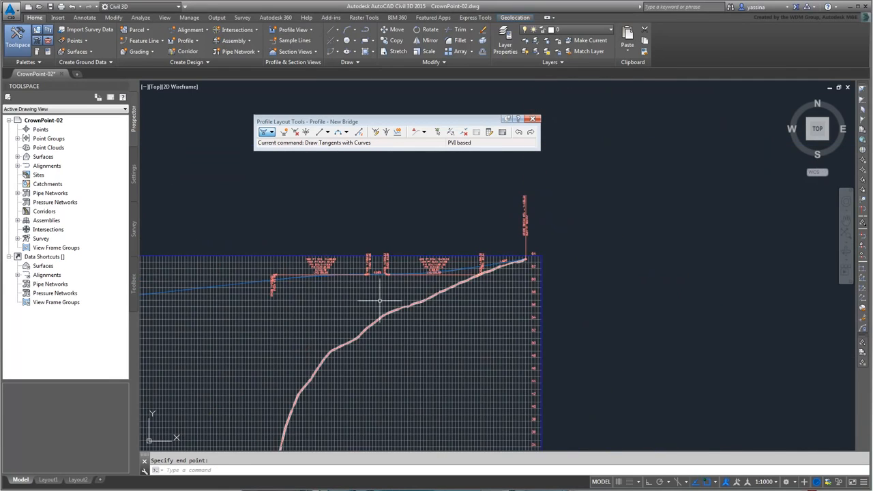
scroll(351, 308, "down", 3)
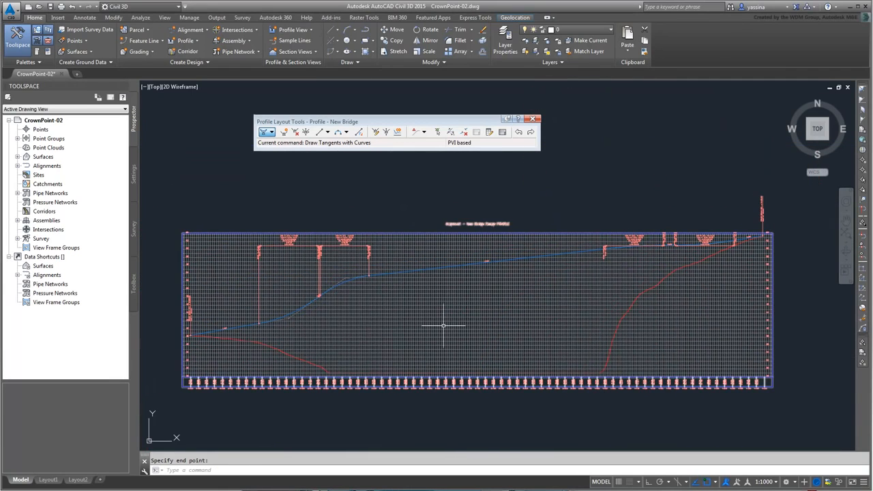
left_click(432, 270)
scroll(292, 333, "up", 4)
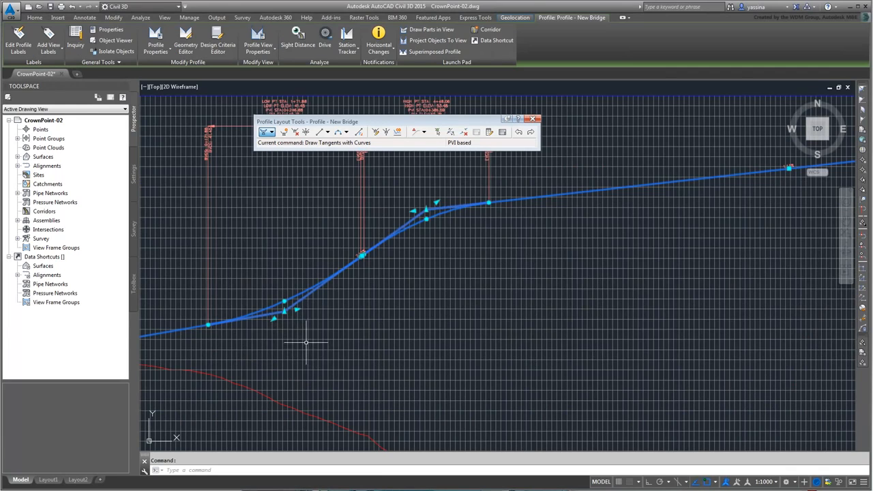
left_click(273, 320)
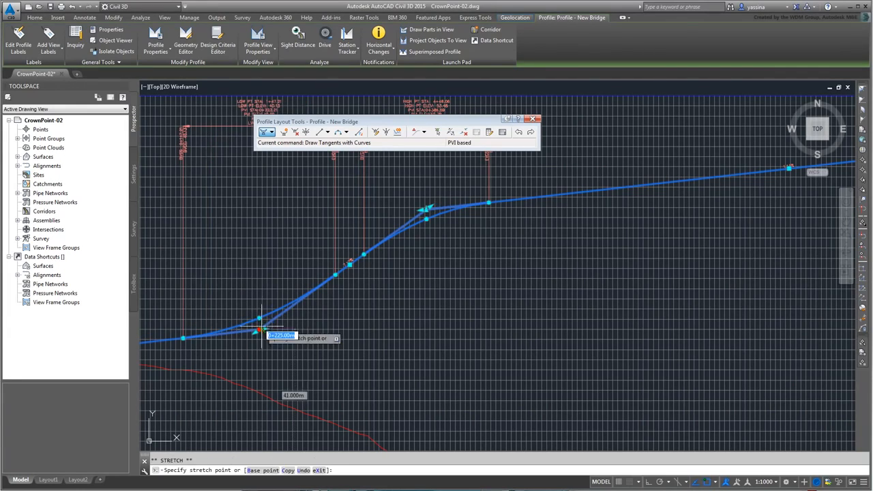
left_click(266, 311)
left_click(425, 210)
left_click(429, 216)
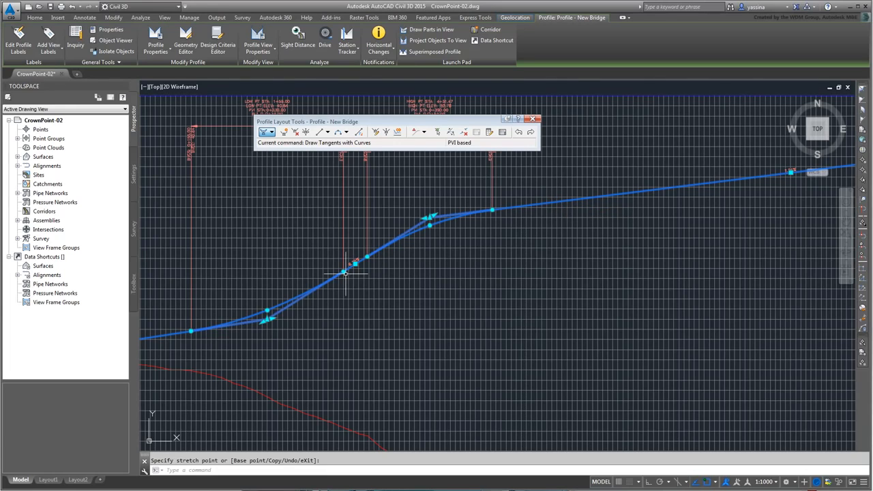
left_click(367, 257)
left_click(358, 262)
- Examine the design profile's vertical curves at the eastern end and its overall shape against the existing ground
scroll(475, 260, "down", 2)
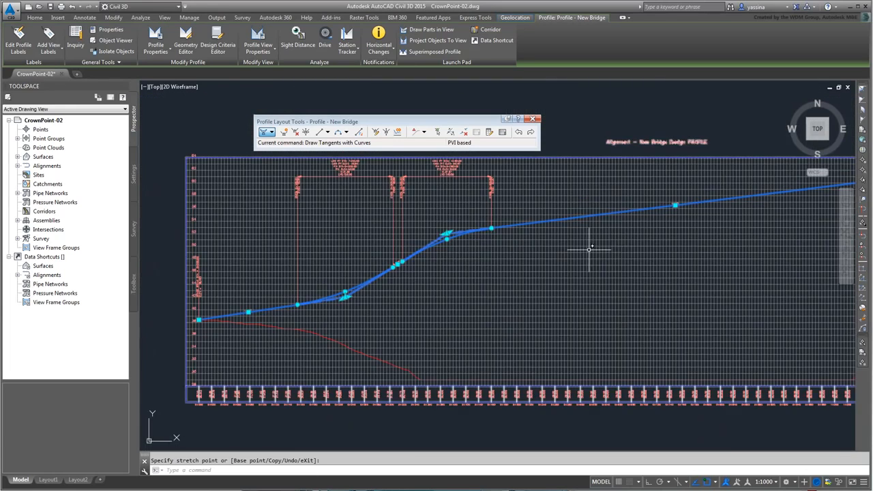
middle_click_drag(591, 249, 239, 293)
scroll(624, 223, "up", 2)
scroll(515, 222, "up", 2)
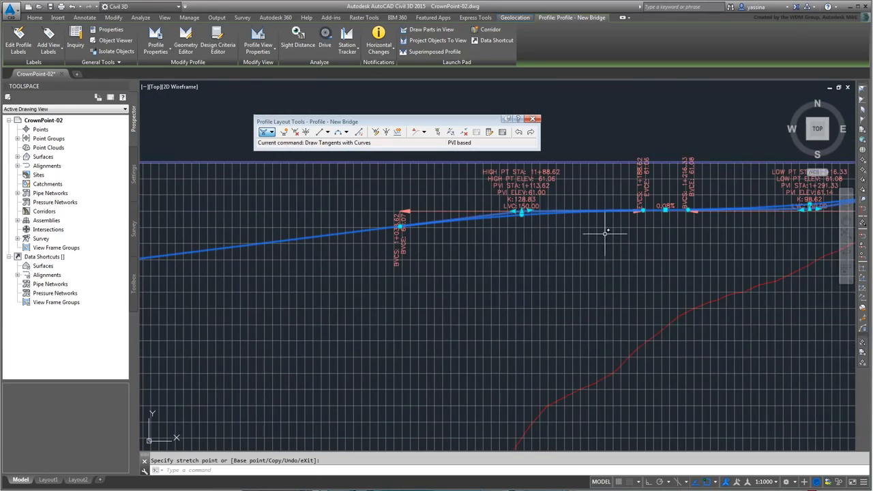
middle_click_drag(685, 235, 672, 214)
scroll(421, 239, "down", 2)
scroll(672, 214, "down", 1)
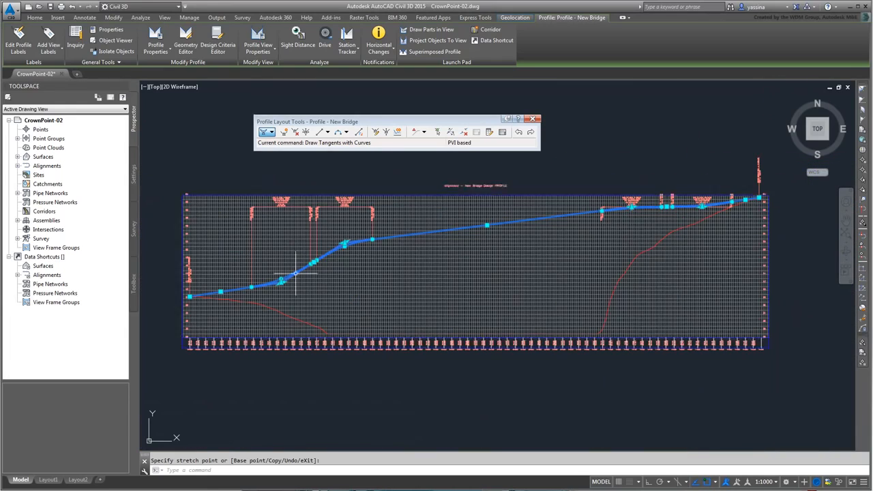
middle_click_drag(526, 248, 538, 265)
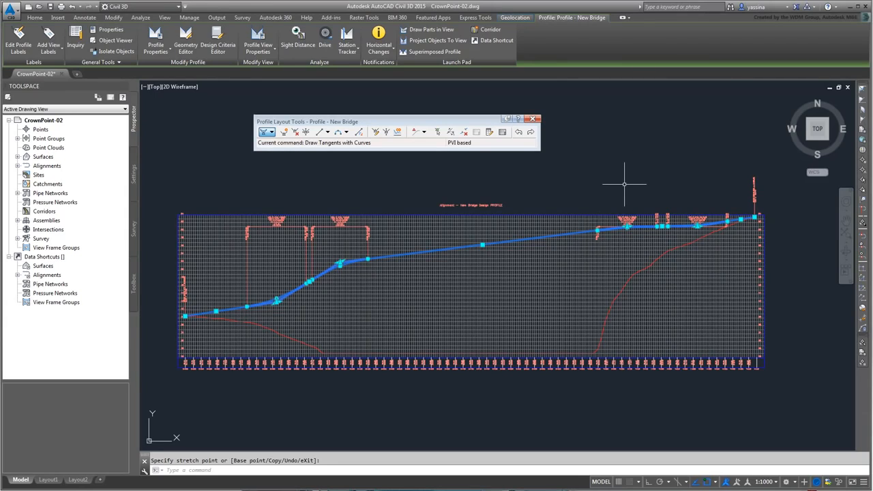
- Deselect the design profile and close the Profile Layout Tools
key("Escape")
key("Escape")
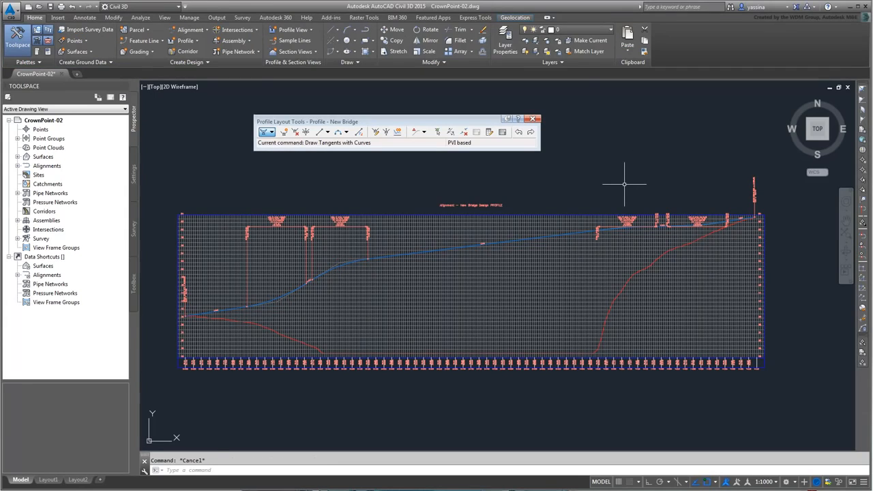
left_click(535, 122)
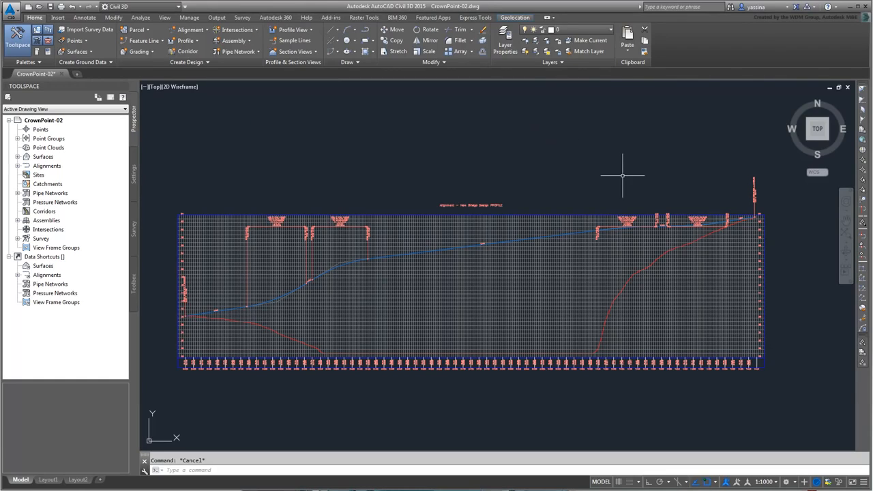